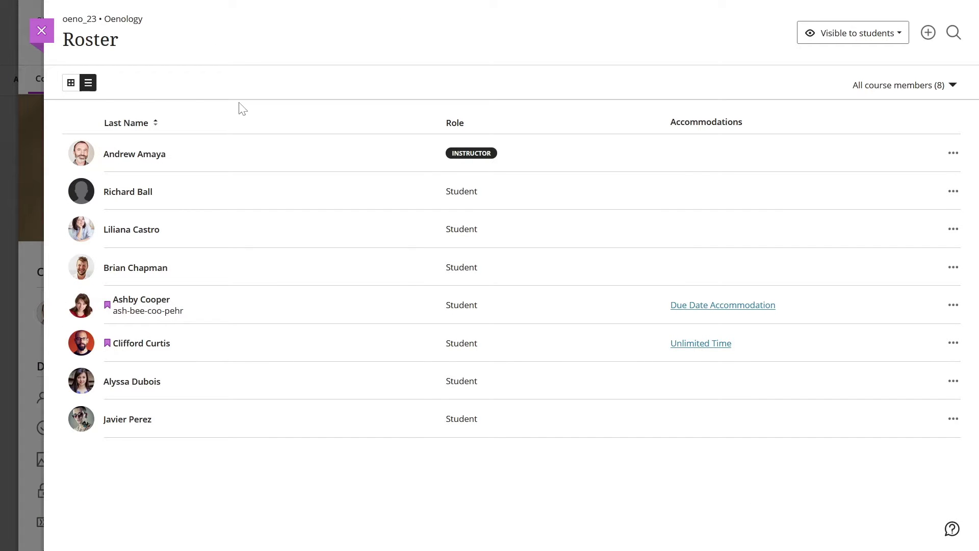
Switch the roster to card view, then back to the column list with last name, role and accommodations.
left_click(70, 86)
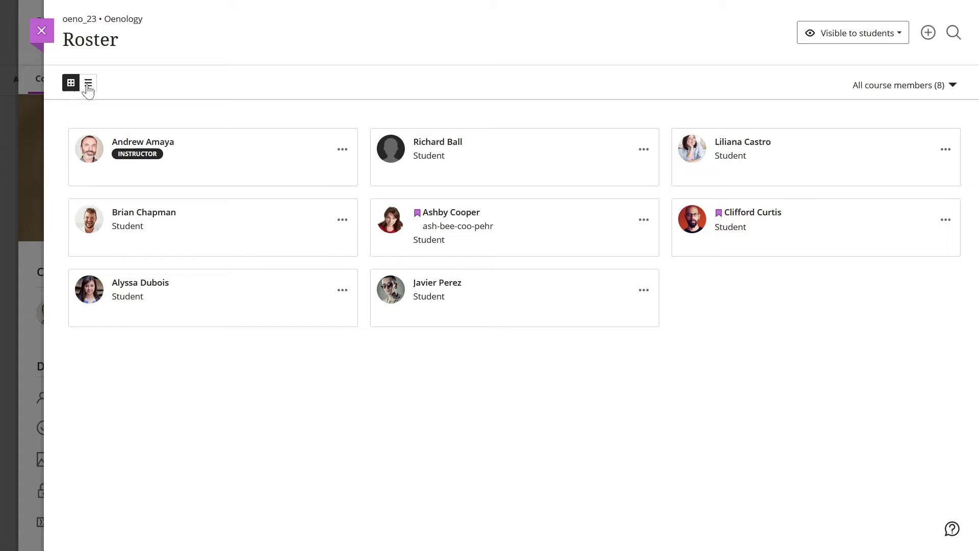
left_click(87, 86)
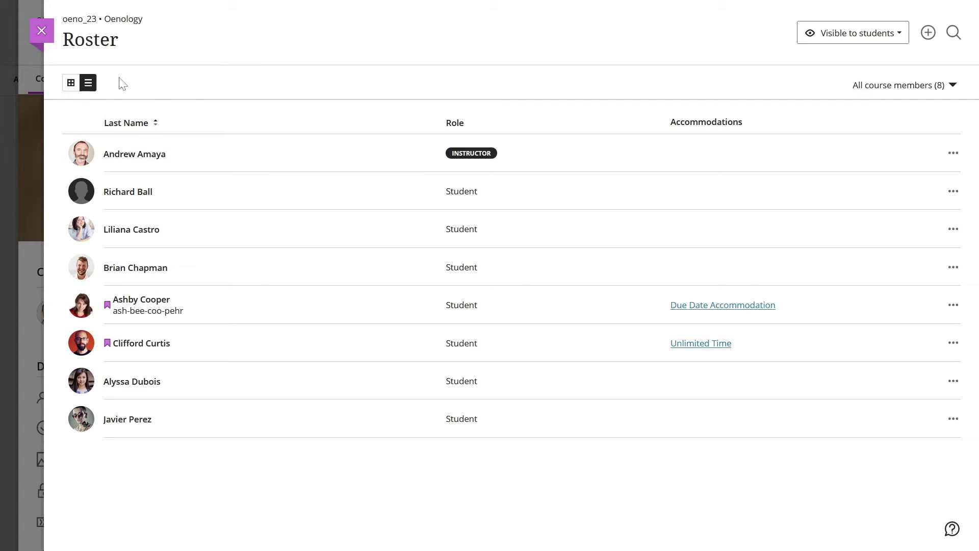
left_click(135, 232)
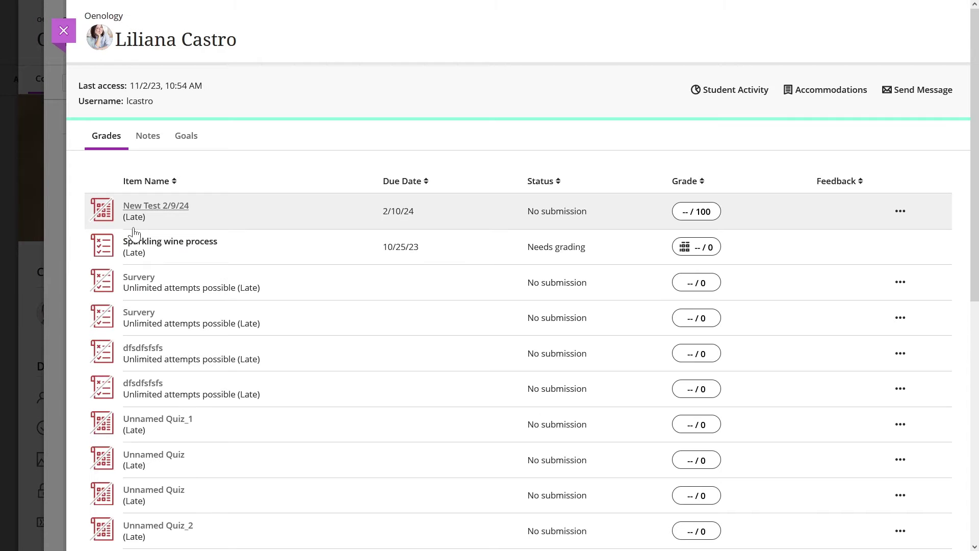
left_click(64, 33)
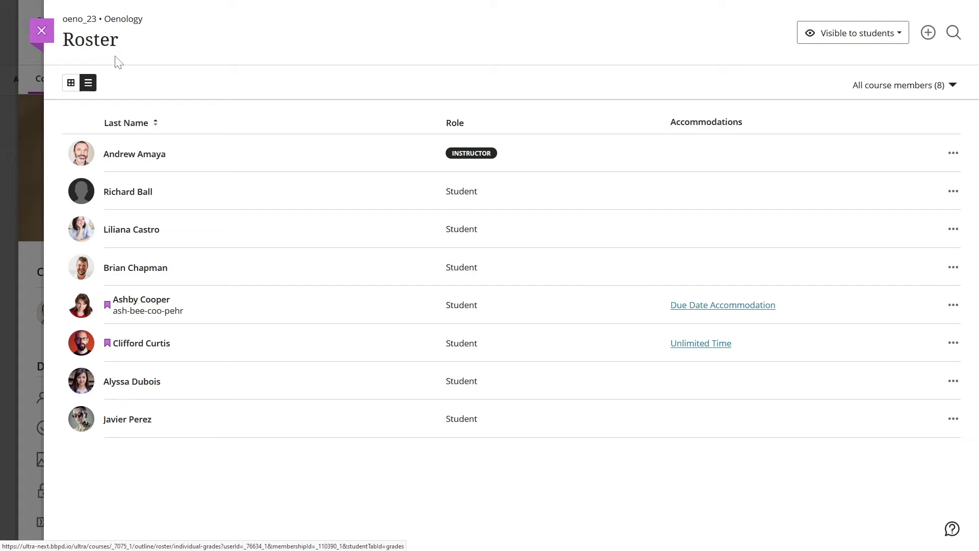
Show the 'All course members (8)' filter choices for instructors, students and accommodations.
left_click(897, 87)
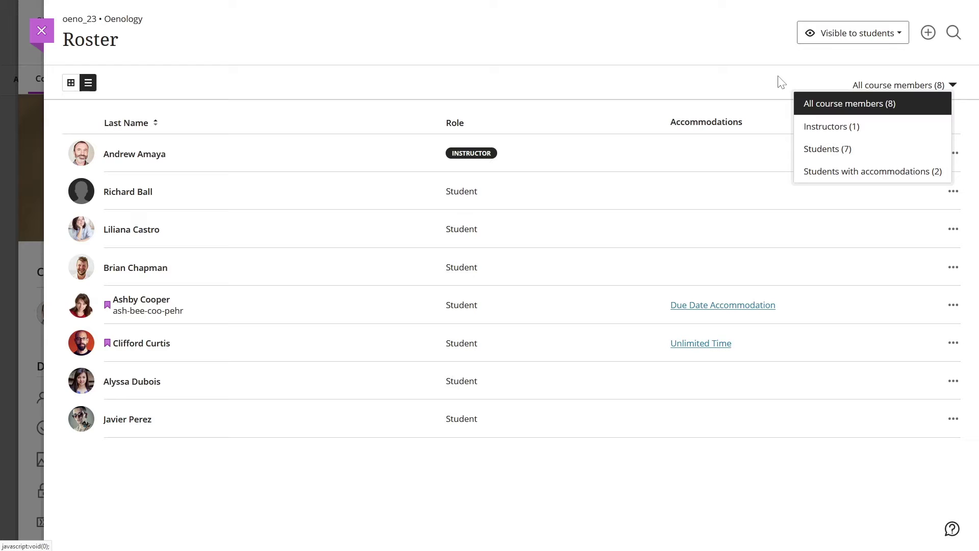
left_click(778, 82)
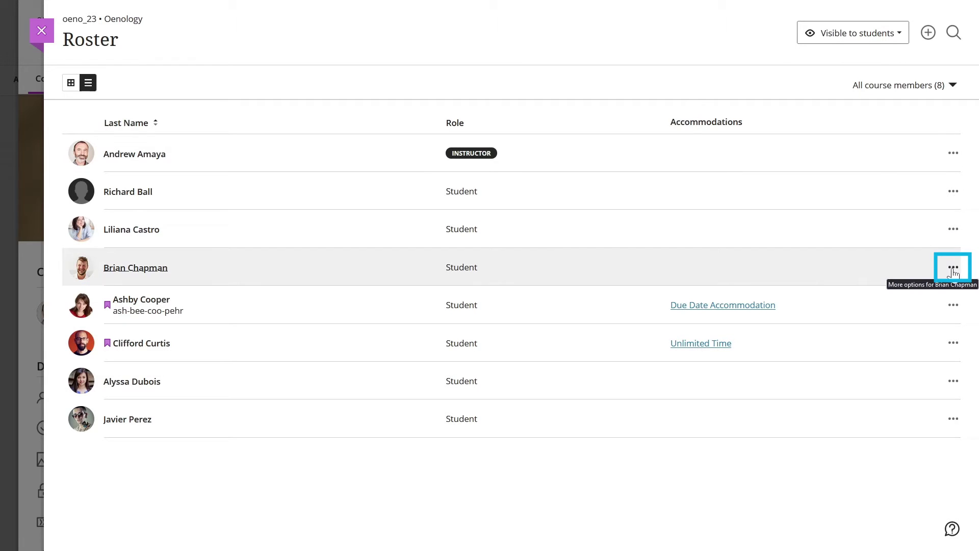
left_click(953, 269)
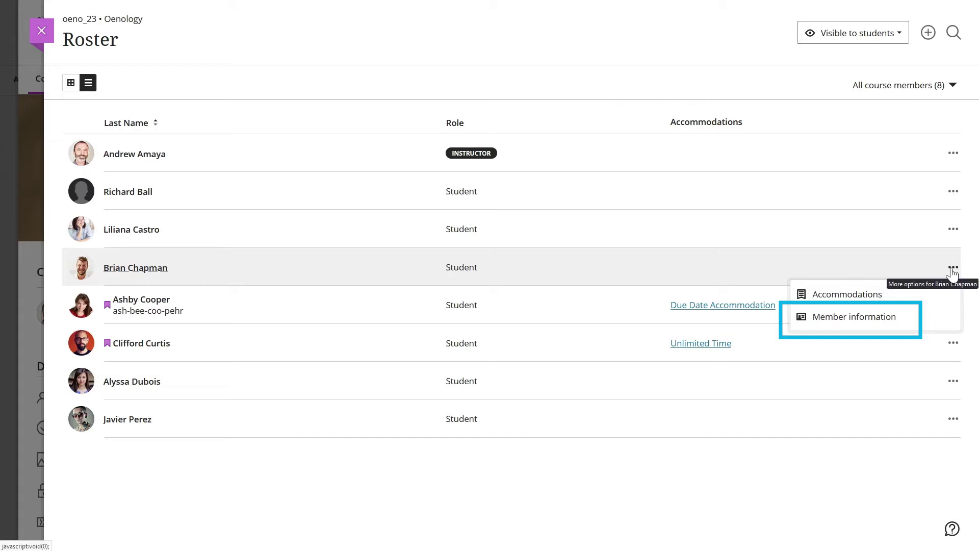
left_click(855, 324)
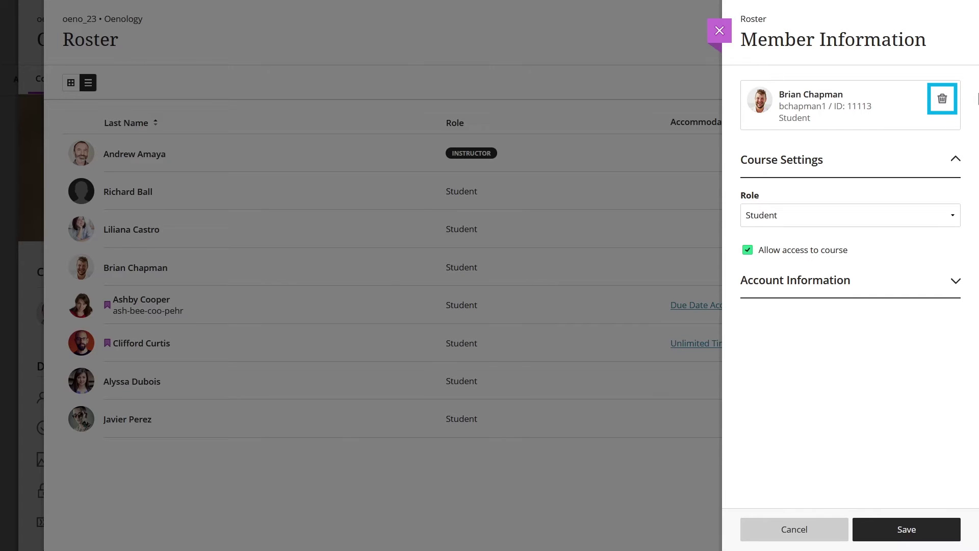
left_click(941, 99)
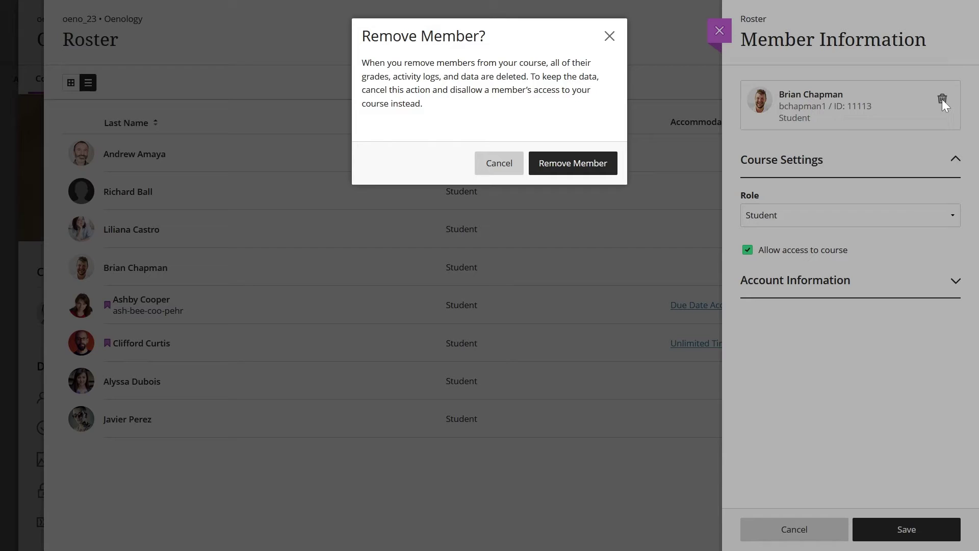
left_click(500, 165)
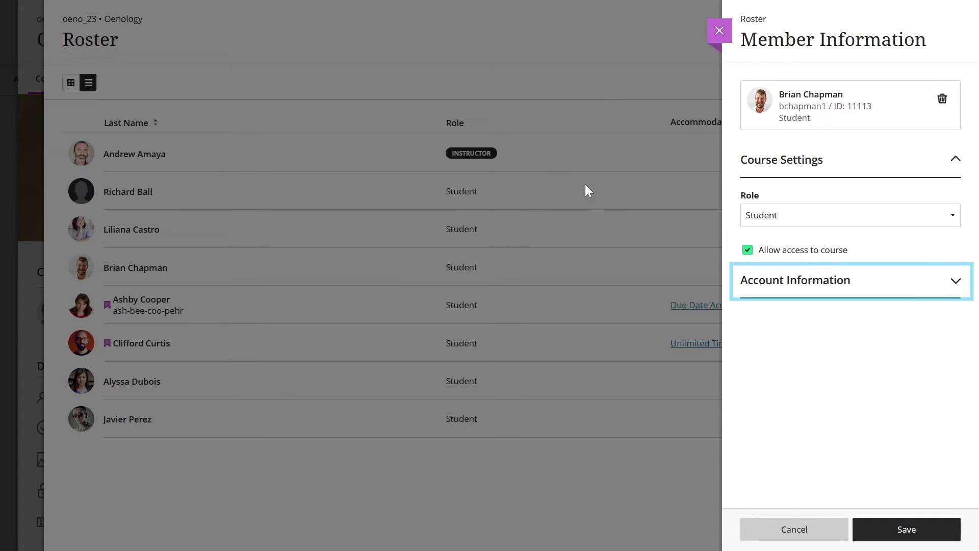
left_click(955, 287)
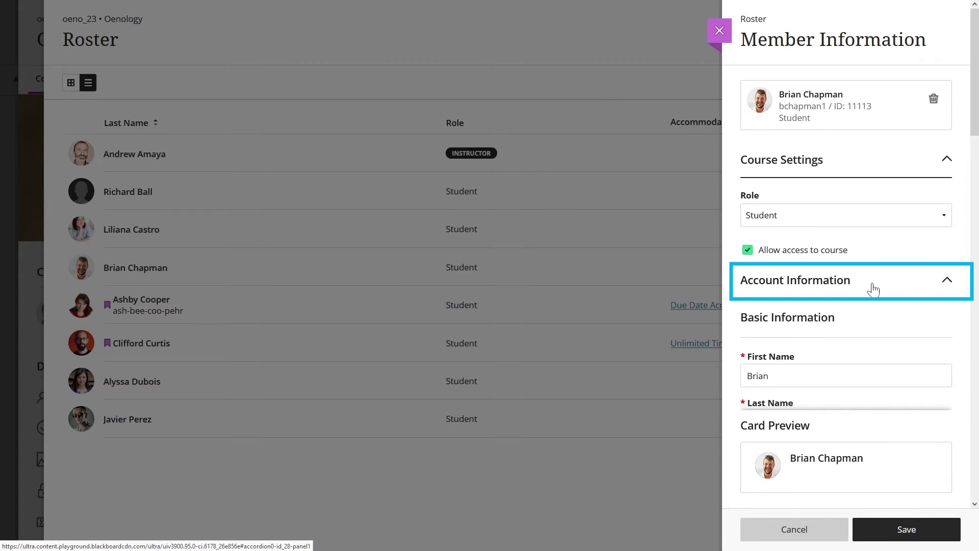
scroll(734, 283, "down", 1)
scroll(734, 283, "down", 2)
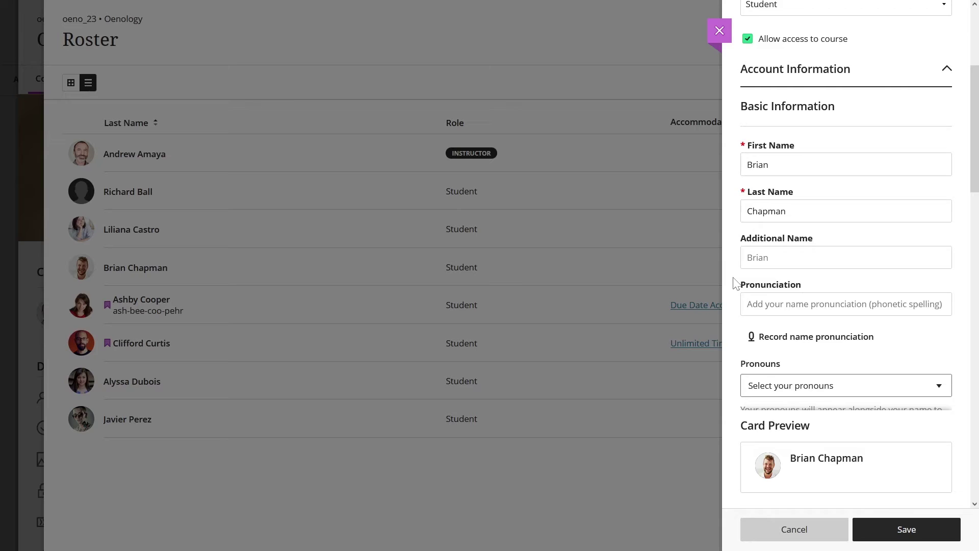
scroll(734, 283, "down", 1)
scroll(734, 284, "down", 4)
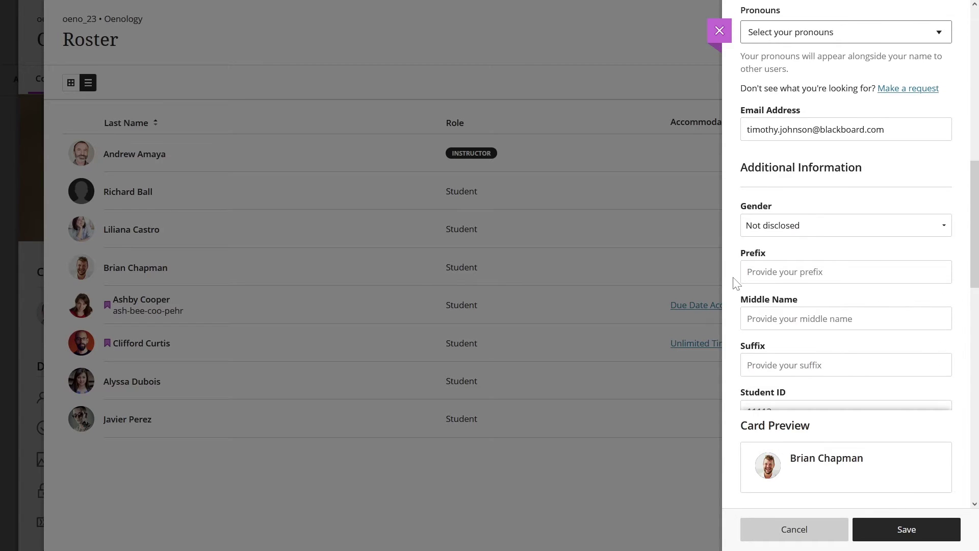
scroll(734, 283, "down", 4)
scroll(735, 283, "down", 1)
scroll(734, 283, "down", 1)
scroll(734, 283, "down", 2)
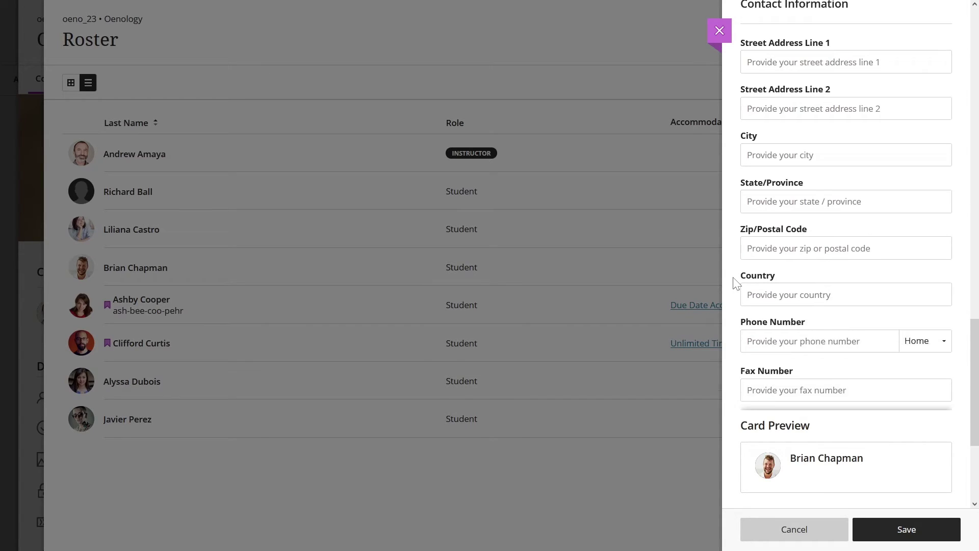
scroll(734, 283, "down", 1)
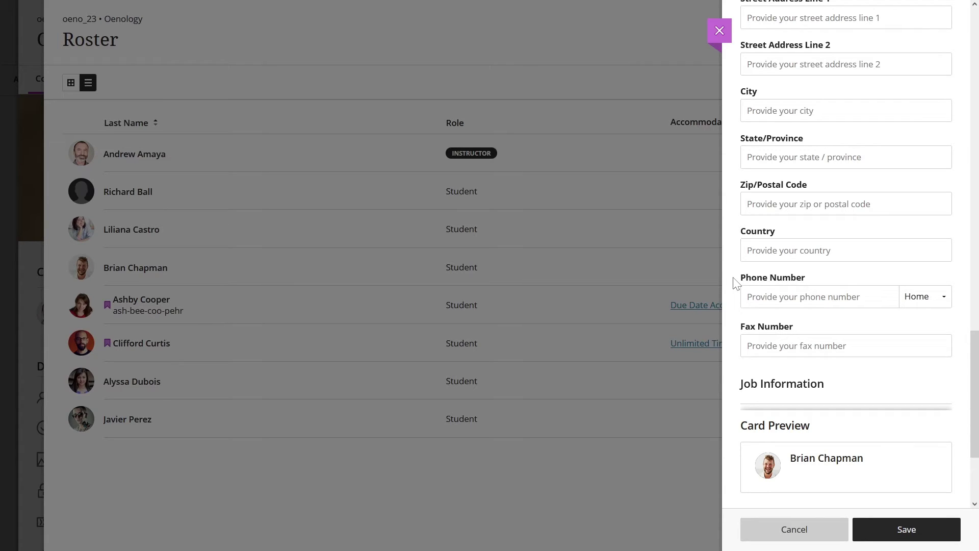
left_click(719, 32)
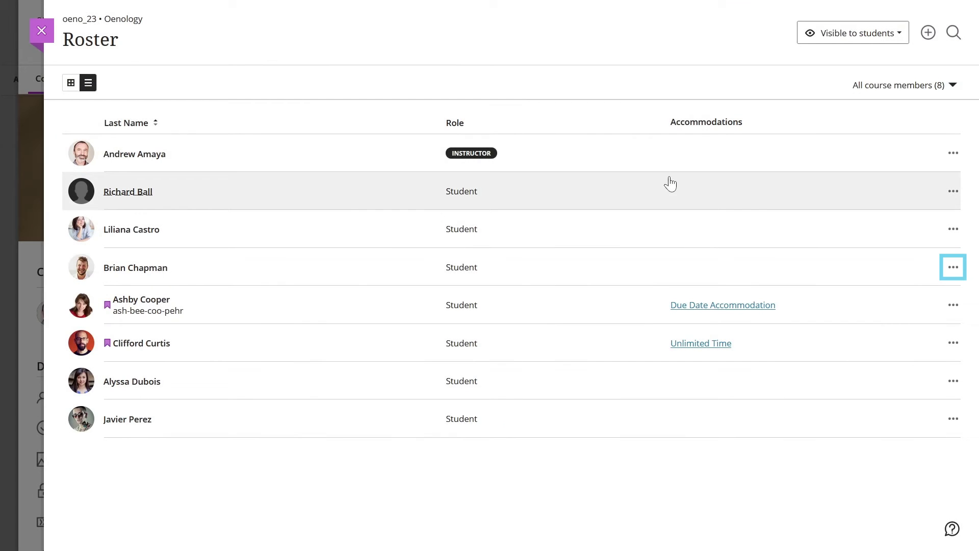
left_click(952, 269)
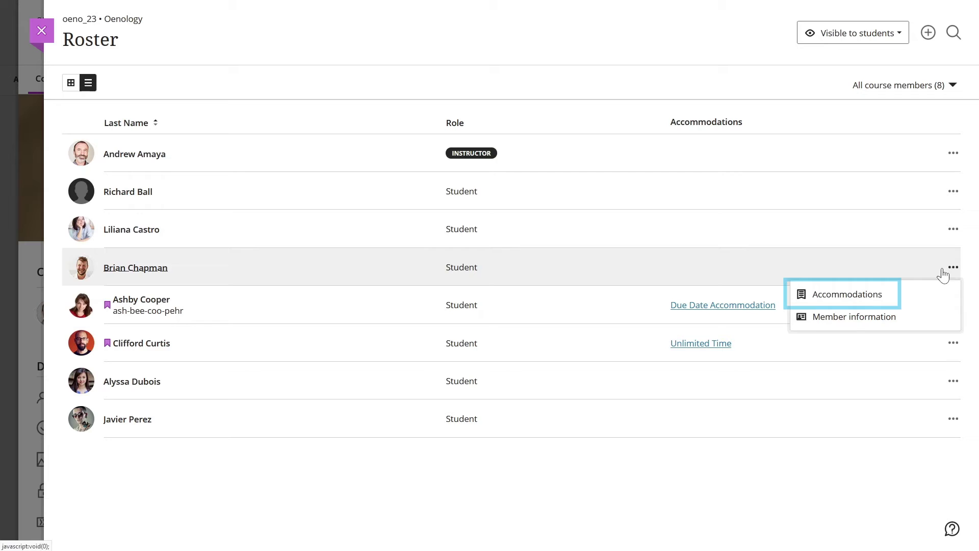
left_click(853, 295)
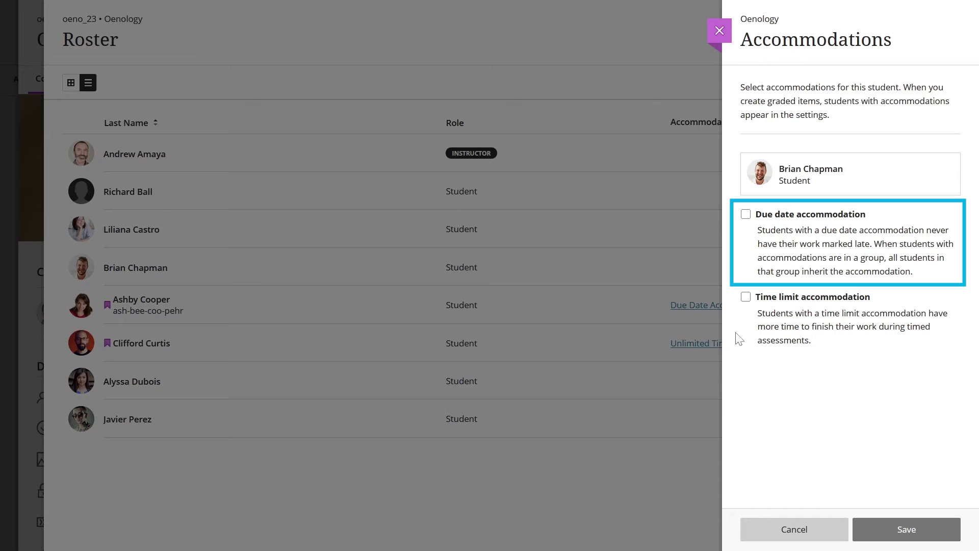
Toggle the due date accommodation on and off, then enable a time limit accommodation.
left_click(746, 216)
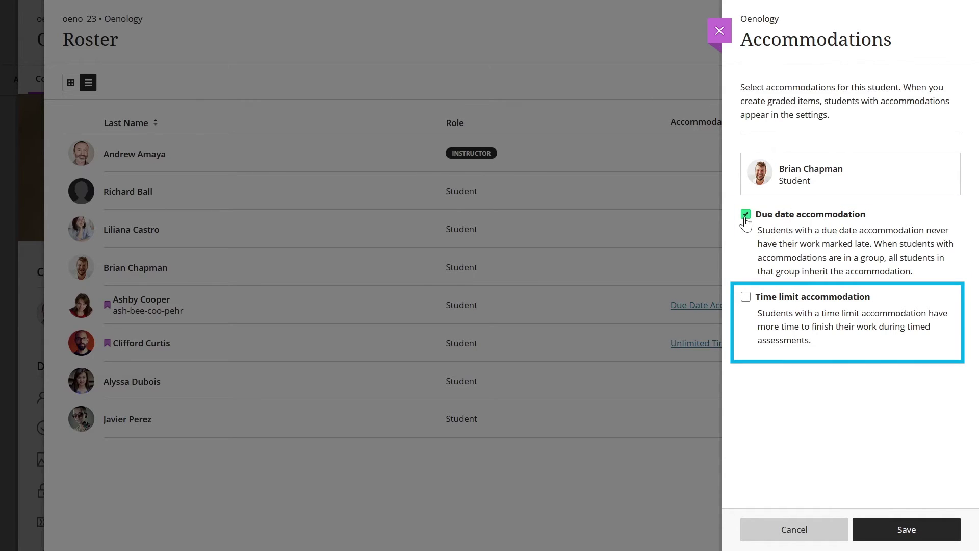
left_click(746, 215)
left_click(746, 298)
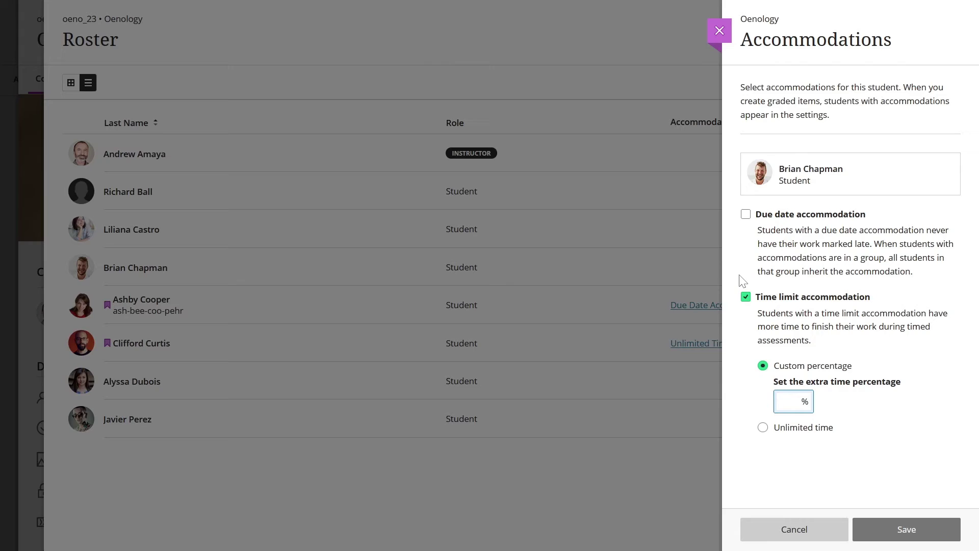
type("50")
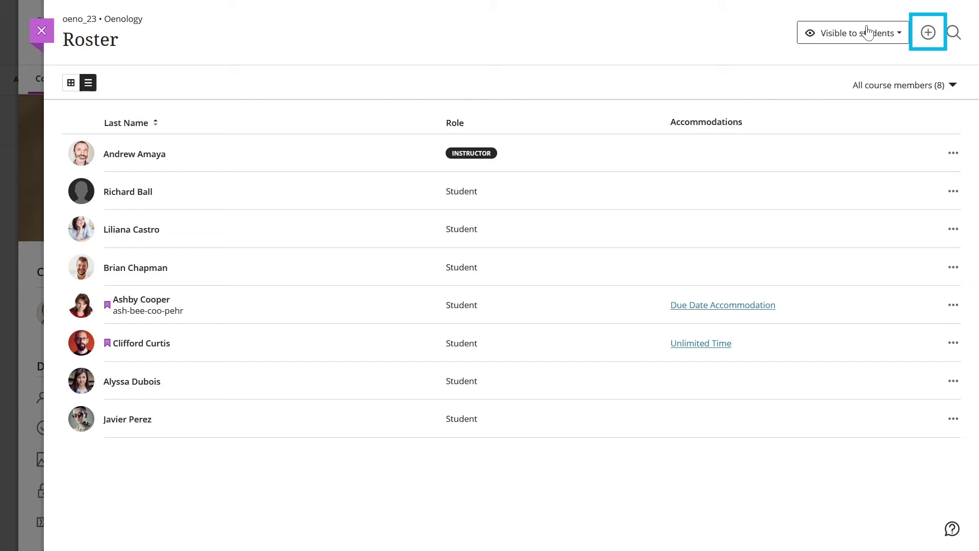
left_click(927, 33)
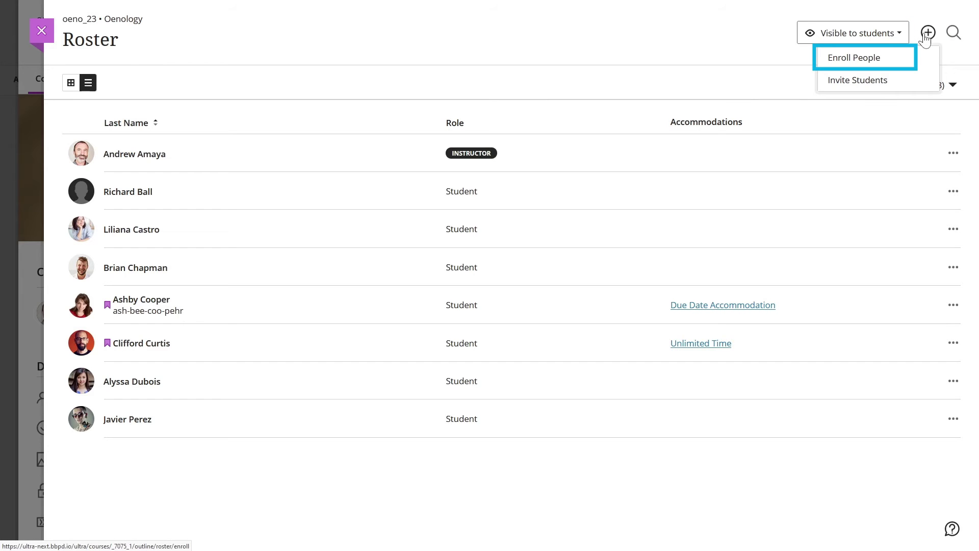
left_click(903, 63)
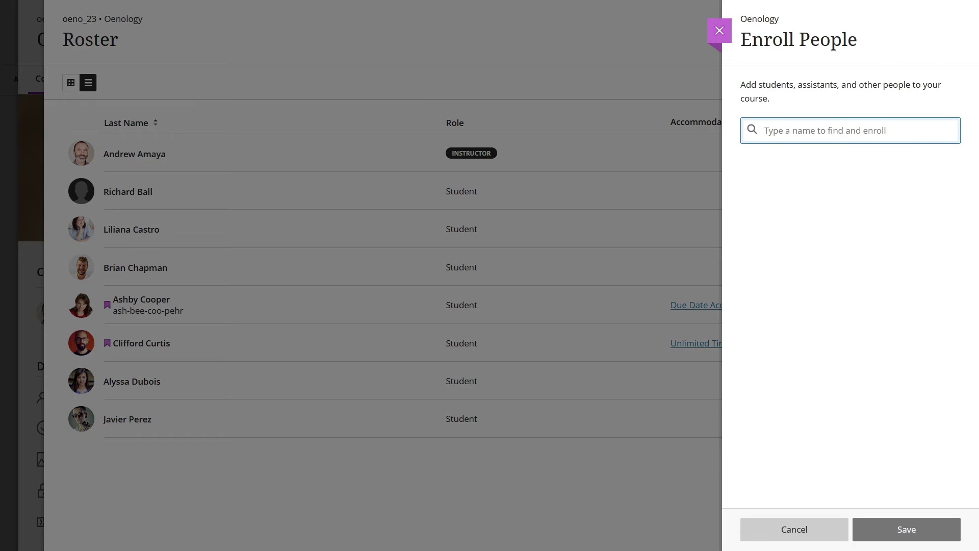
type("jua")
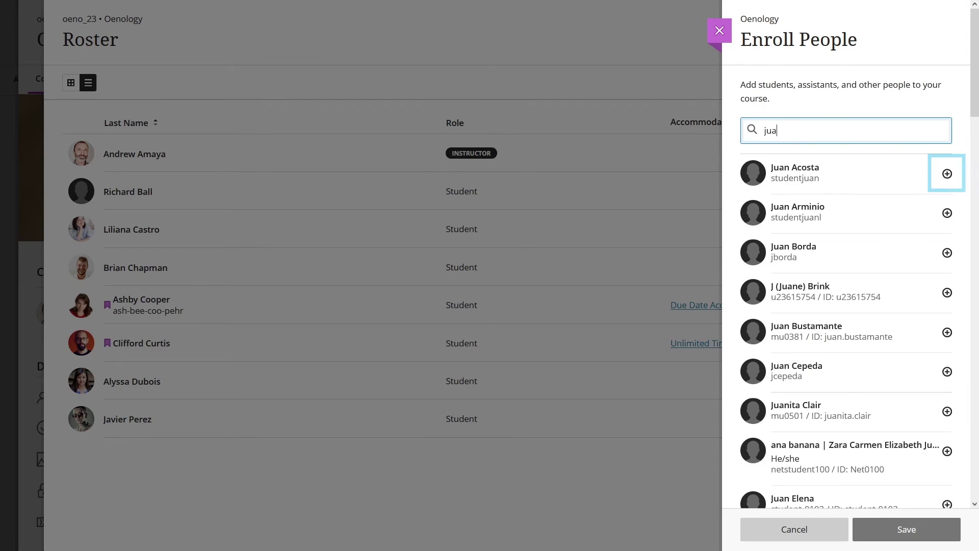
left_click(947, 176)
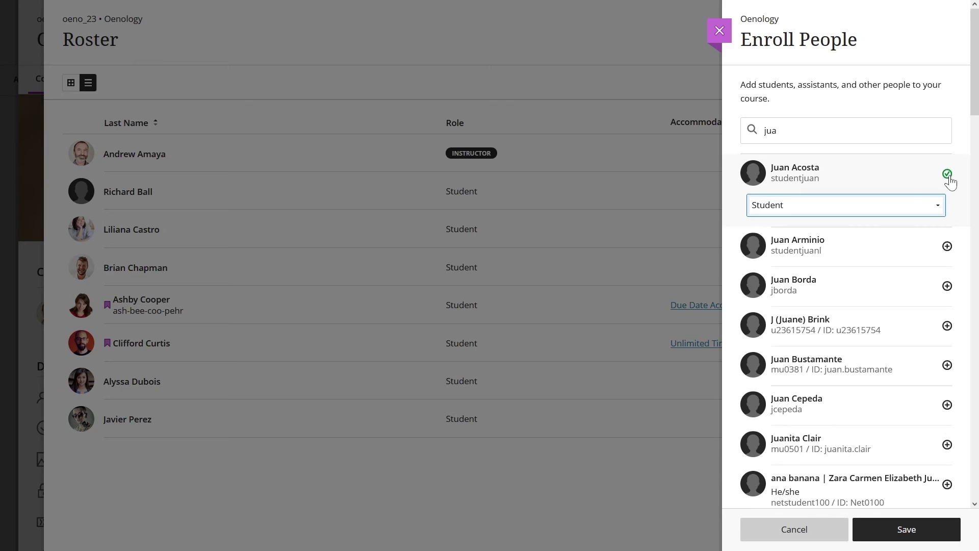
left_click(937, 206)
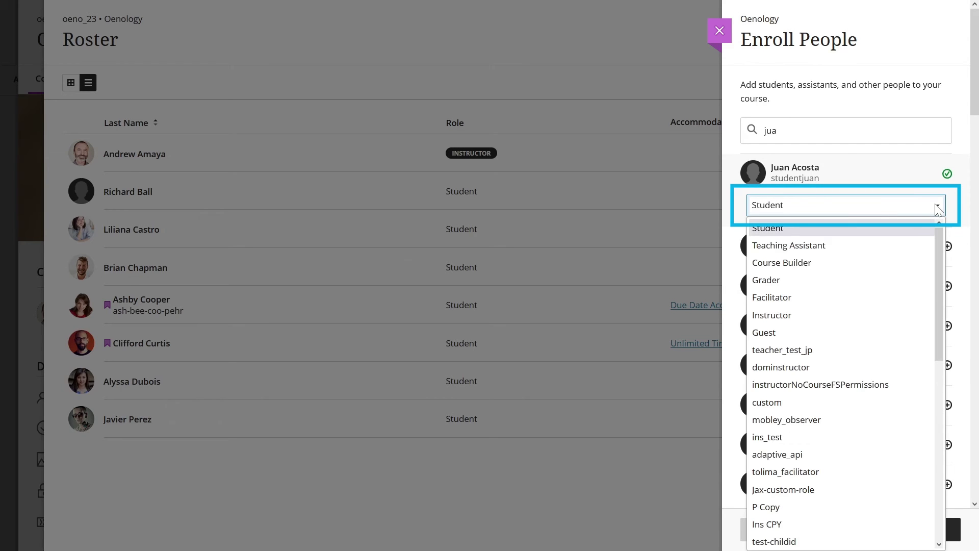
left_click(938, 210)
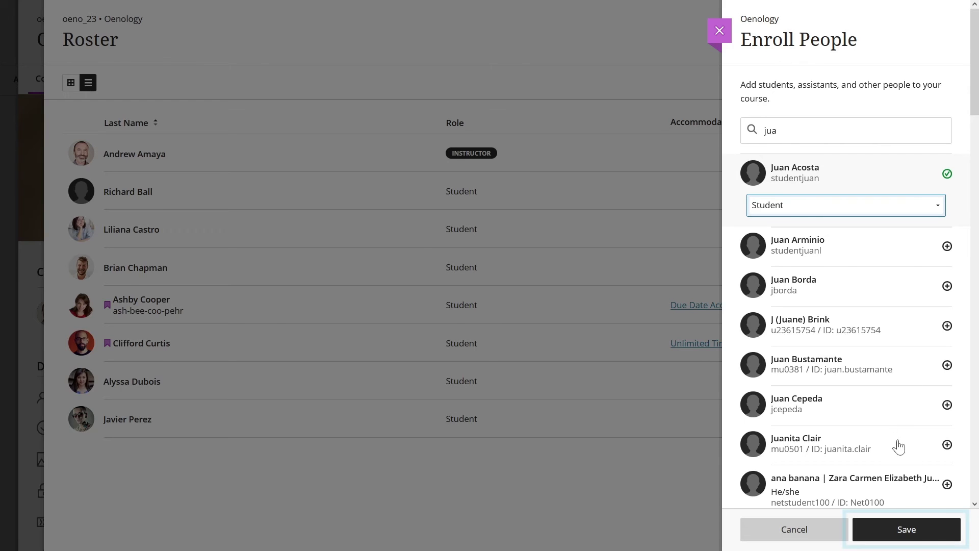
left_click(897, 534)
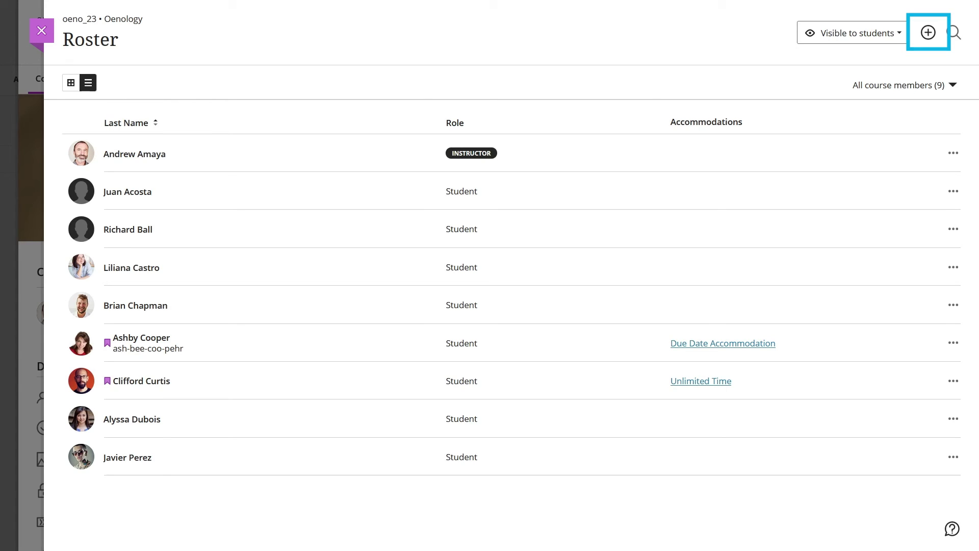
Choose Invite Students and commit the first student email address as an invitee.
left_click(928, 35)
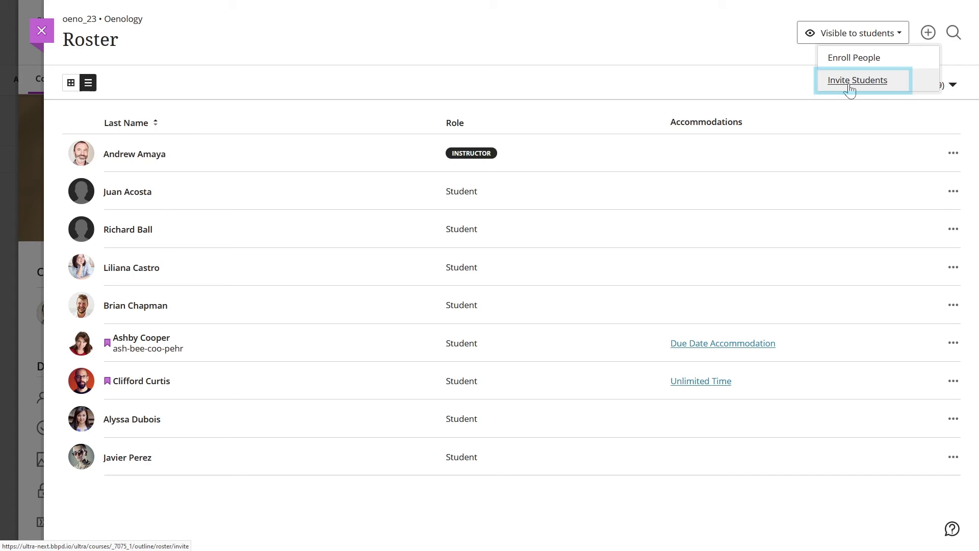
left_click(849, 87)
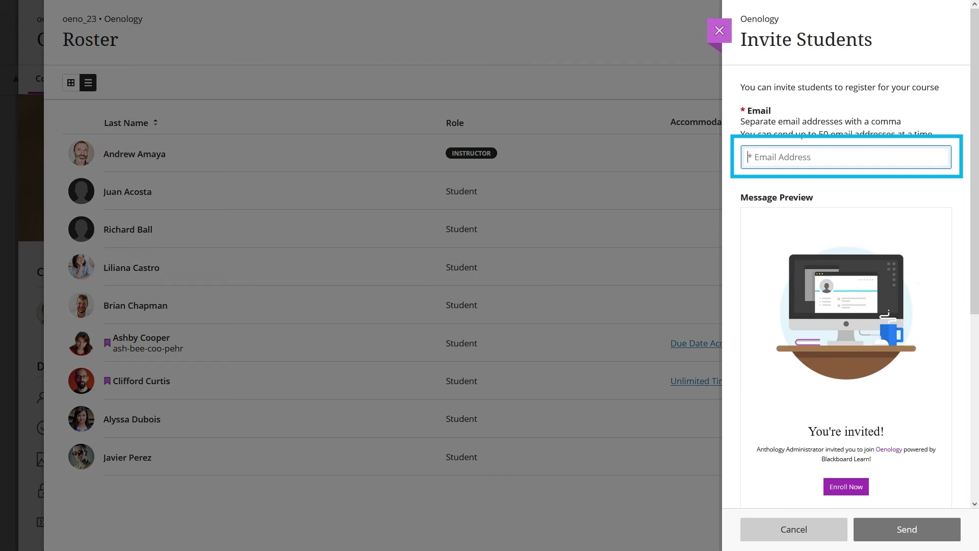
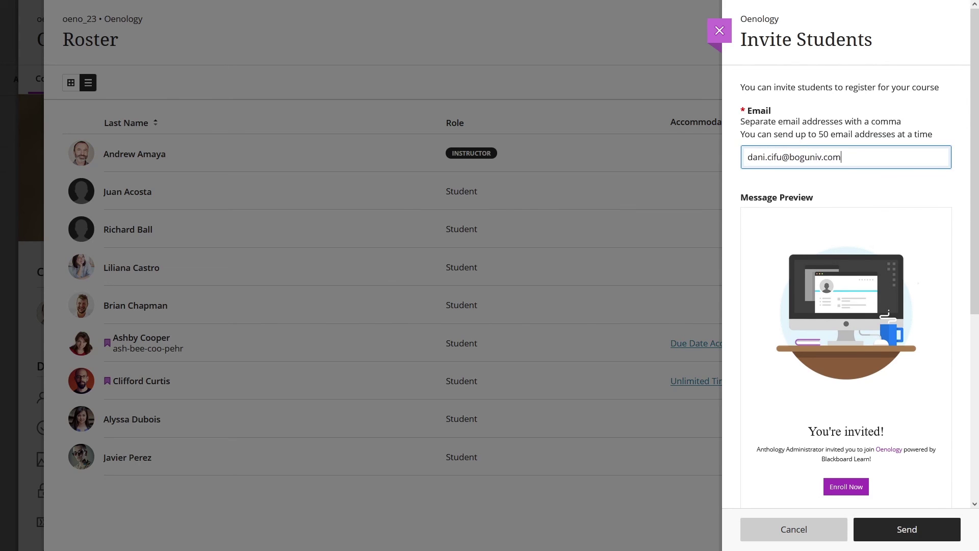
key("Return")
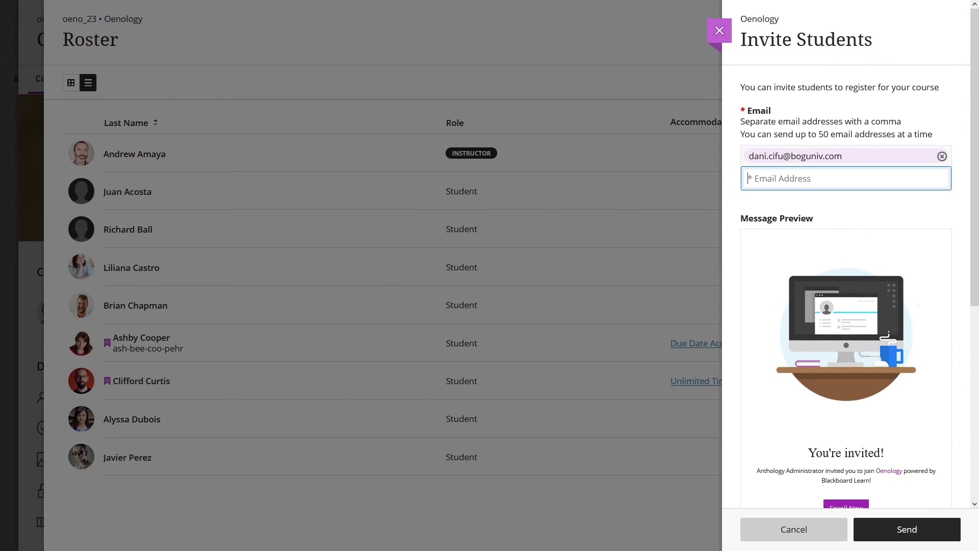
type("and/")
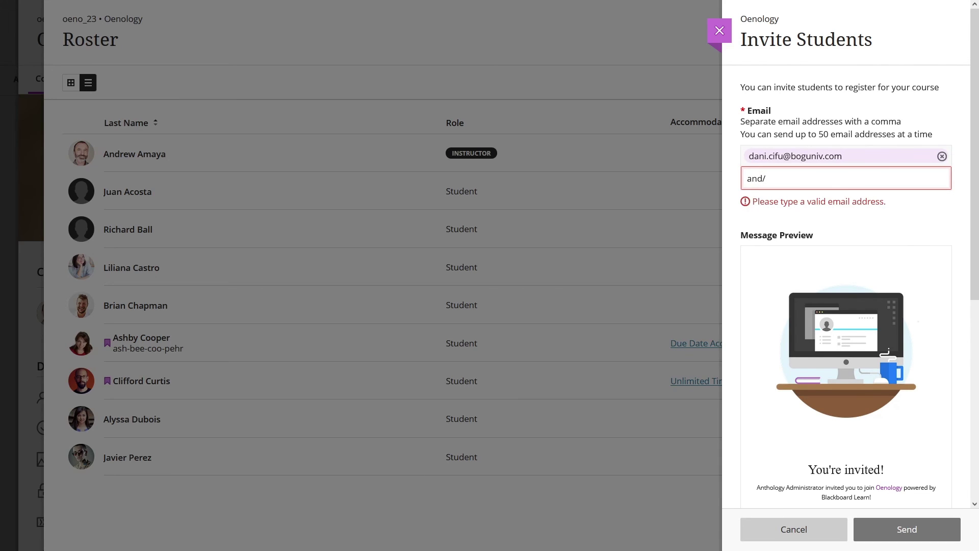
Correct and commit the second student email address, ready to send the invitations.
key("BackSpace")
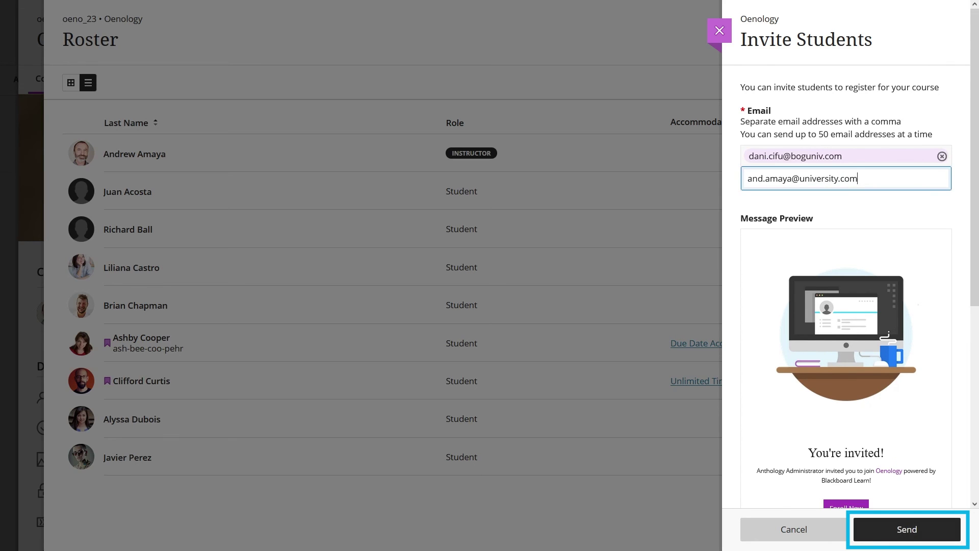
key("Return")
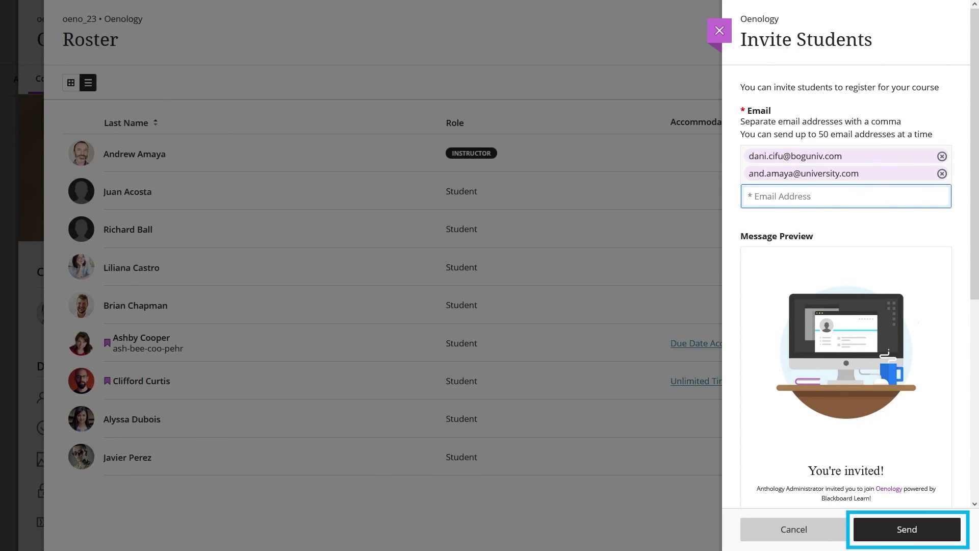